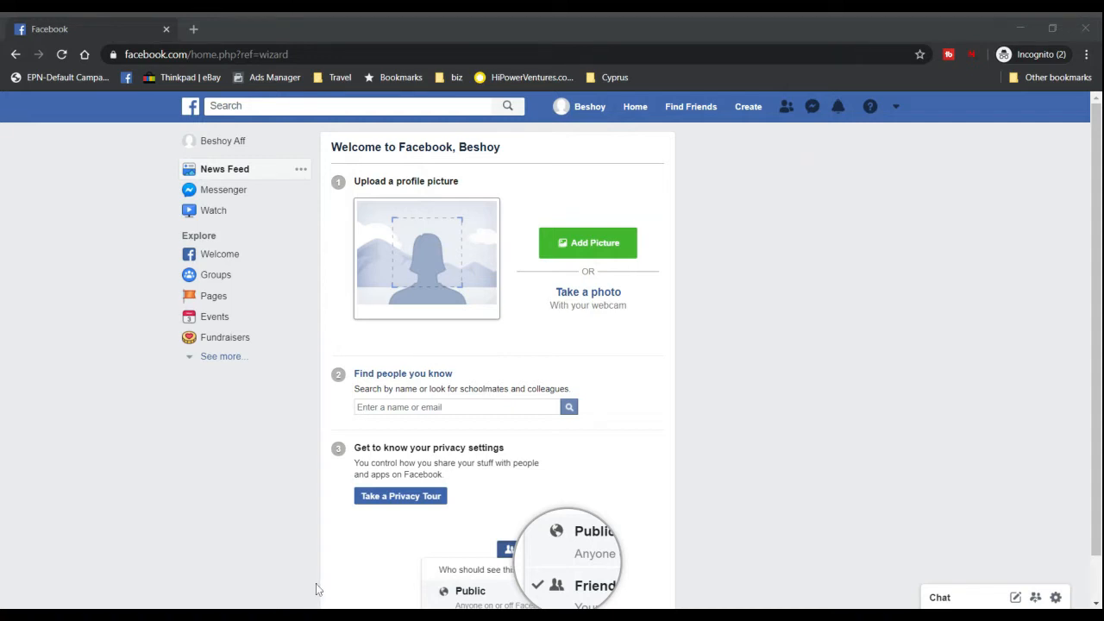
scroll(194, 410, "down", 1)
scroll(837, 561, "up", 1)
left_click_drag(757, 129, 727, 108)
left_click(717, 156)
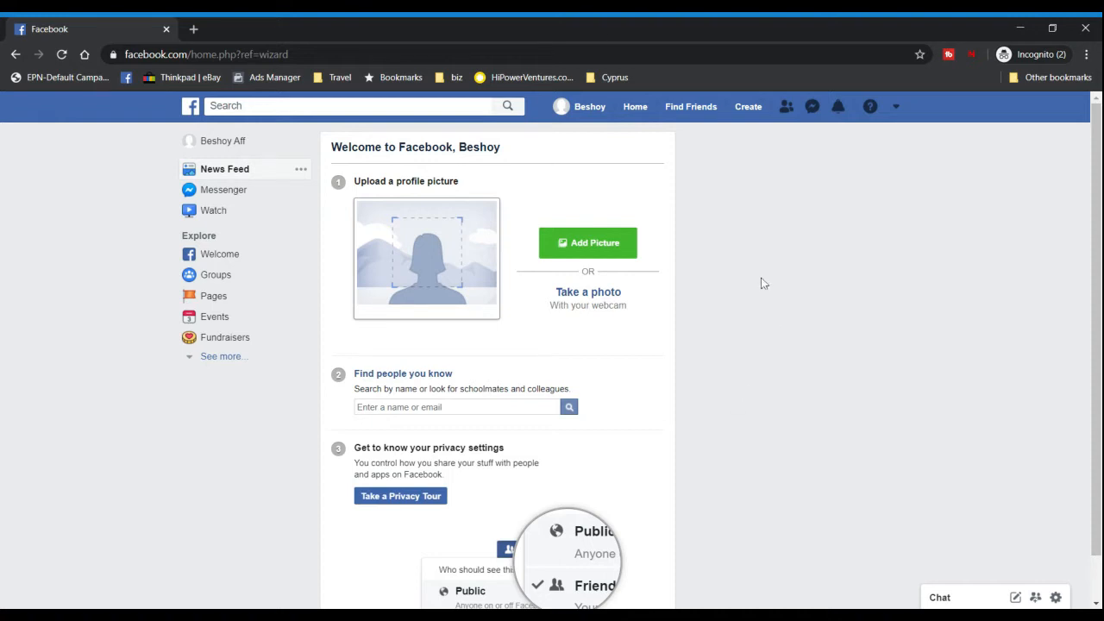
- Start creating a new Page and choose Business or brand as its type
left_click(749, 109)
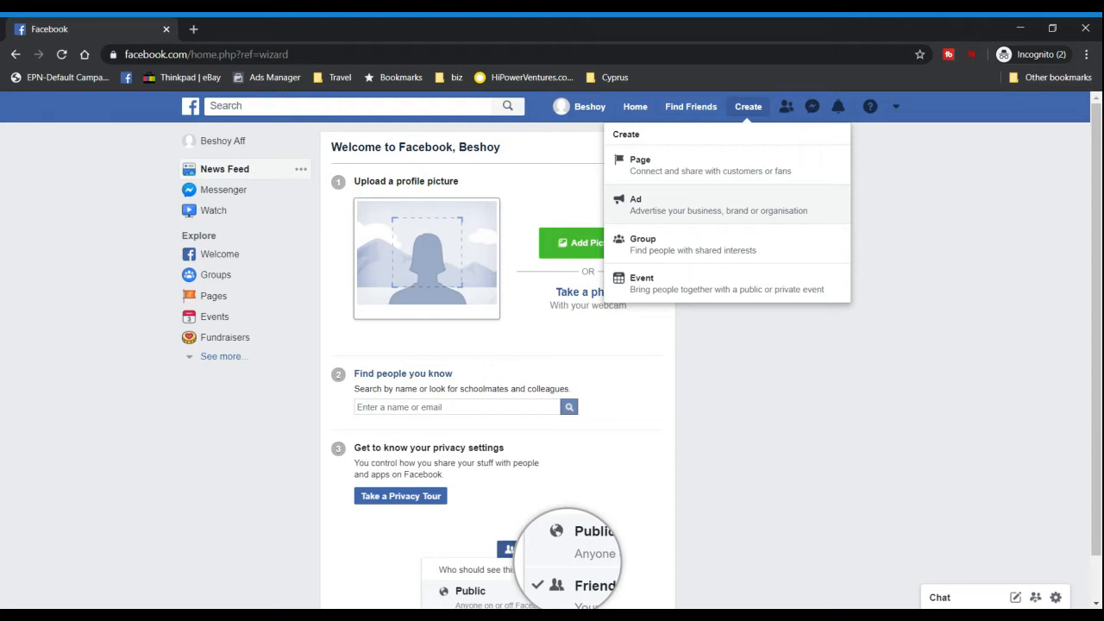
left_click(711, 177)
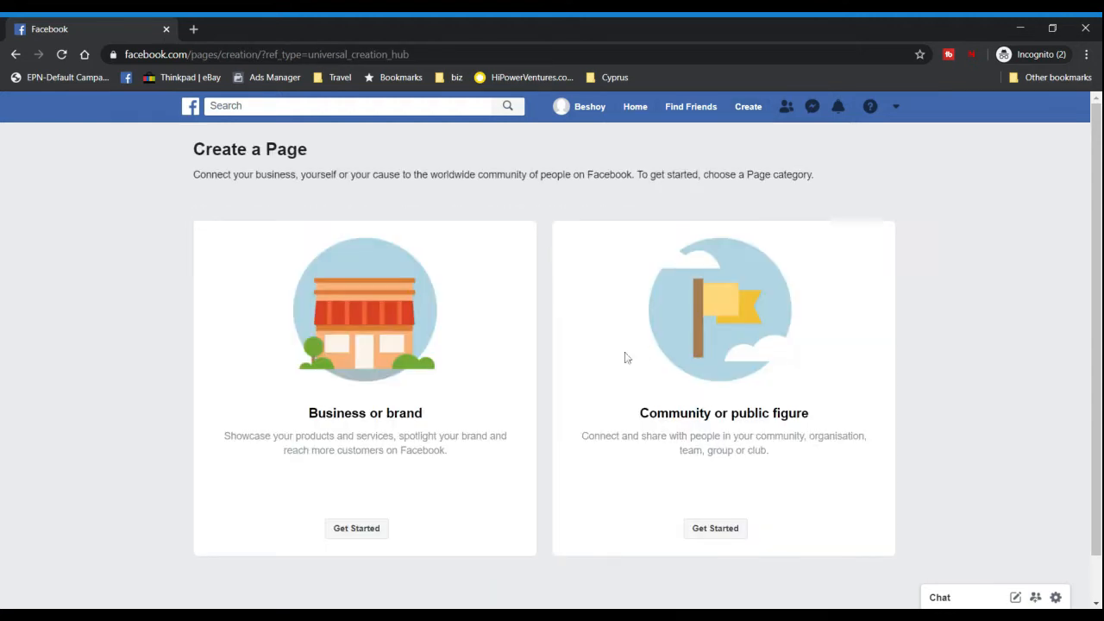
scroll(552, 300, "down", 1)
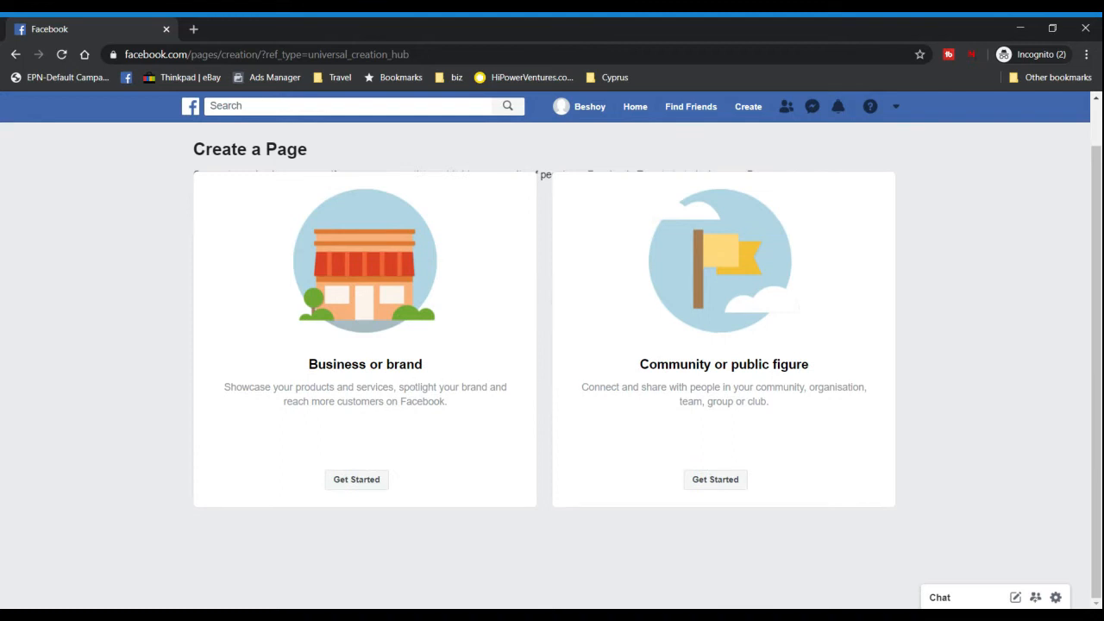
left_click_drag(640, 366, 832, 375)
left_click_drag(318, 366, 449, 388)
left_click(450, 388)
left_click_drag(380, 362, 443, 384)
left_click(444, 385)
left_click(354, 481)
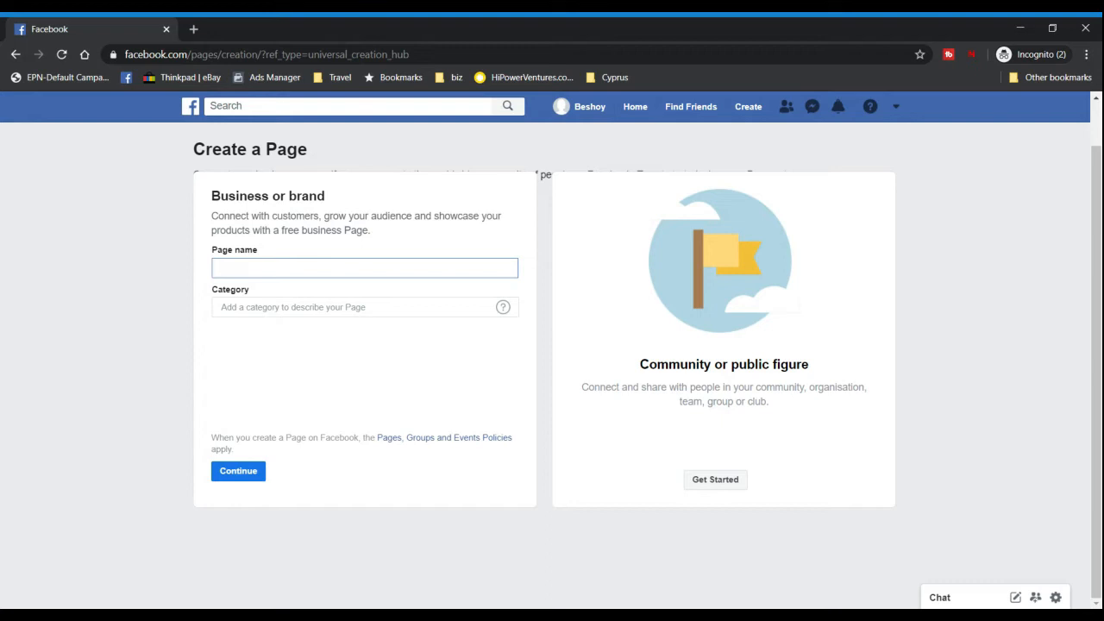
type("Beshoy")
key("ctrl+a")
type("Affiliate marketing with beshoy")
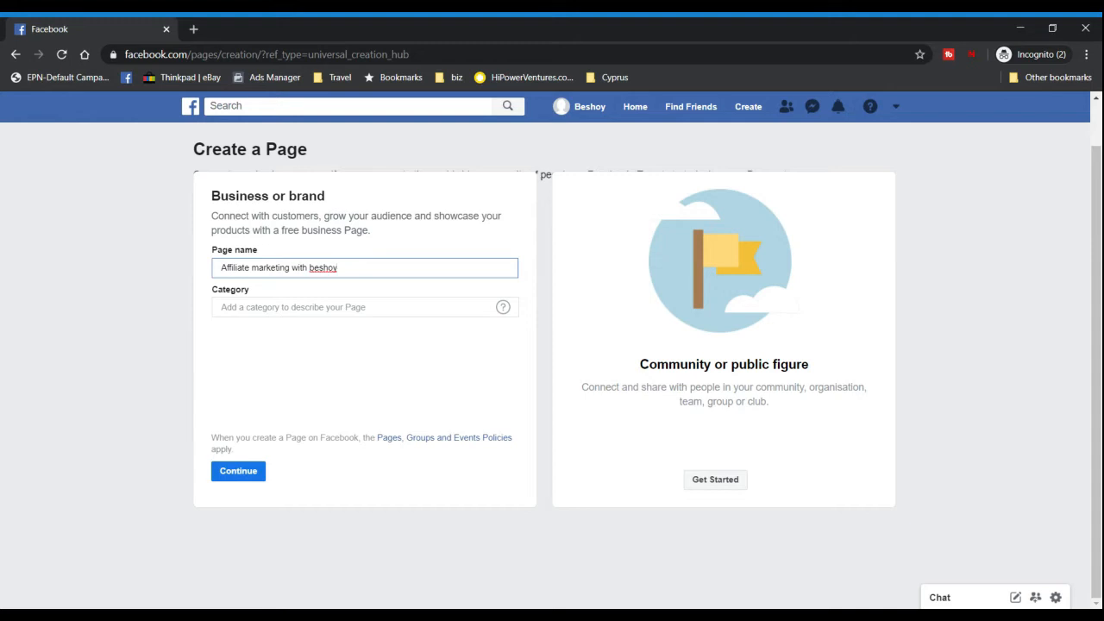
- Replace the Page name with "Affiliate marketing"
triple_click(285, 268)
type("Affiliate marketing")
left_click(333, 106)
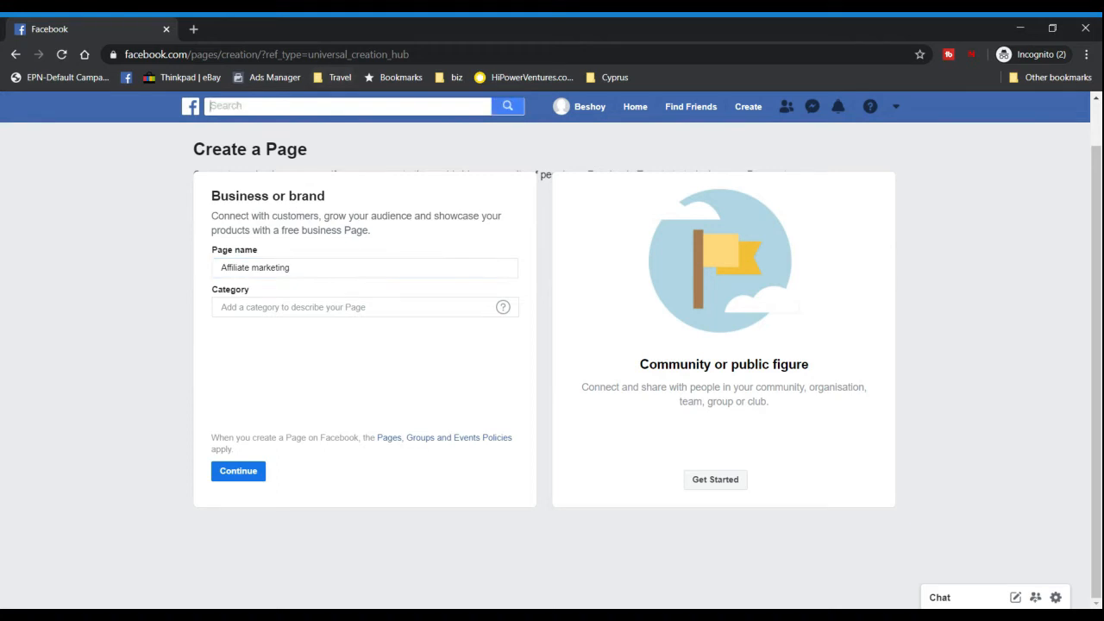
left_click(344, 362)
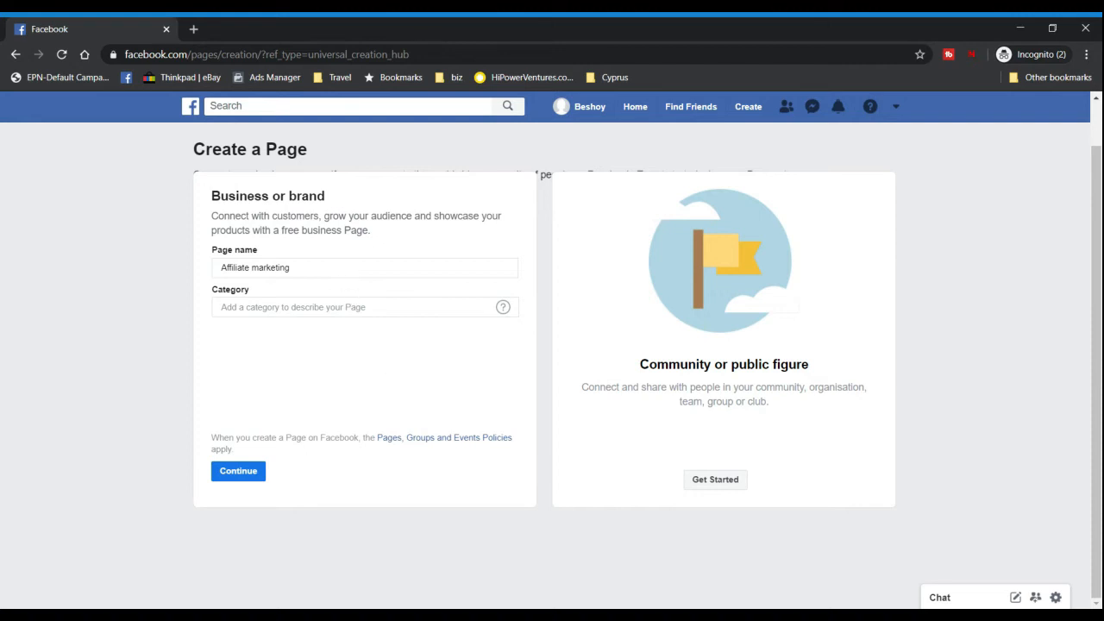
- Set the Page's category to Finance
left_click(419, 309)
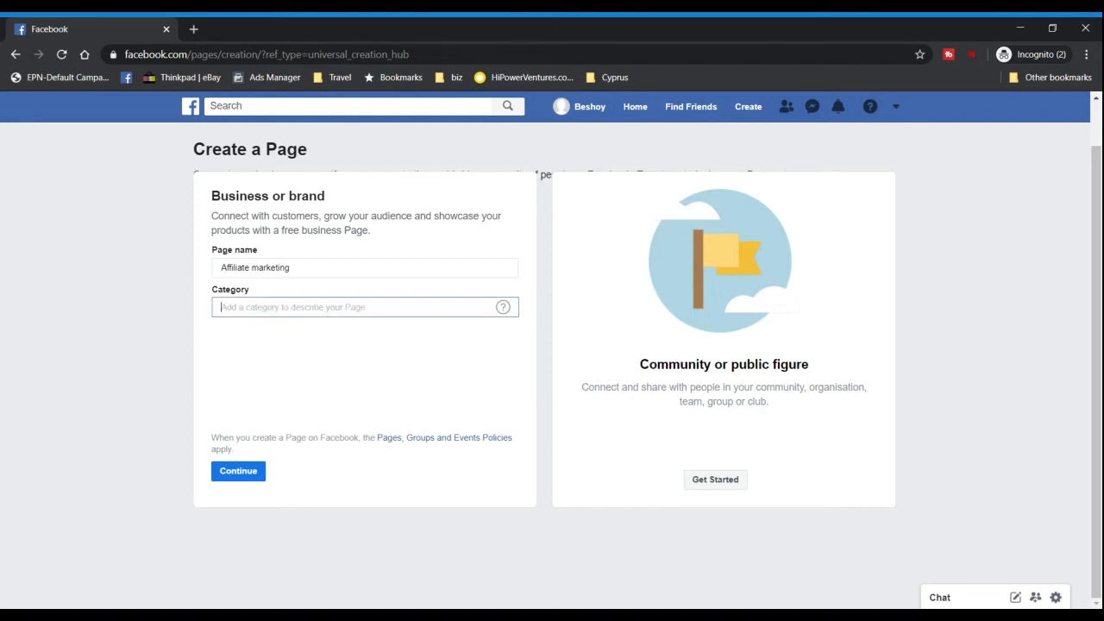
mouse_move(505, 314)
type("Fin")
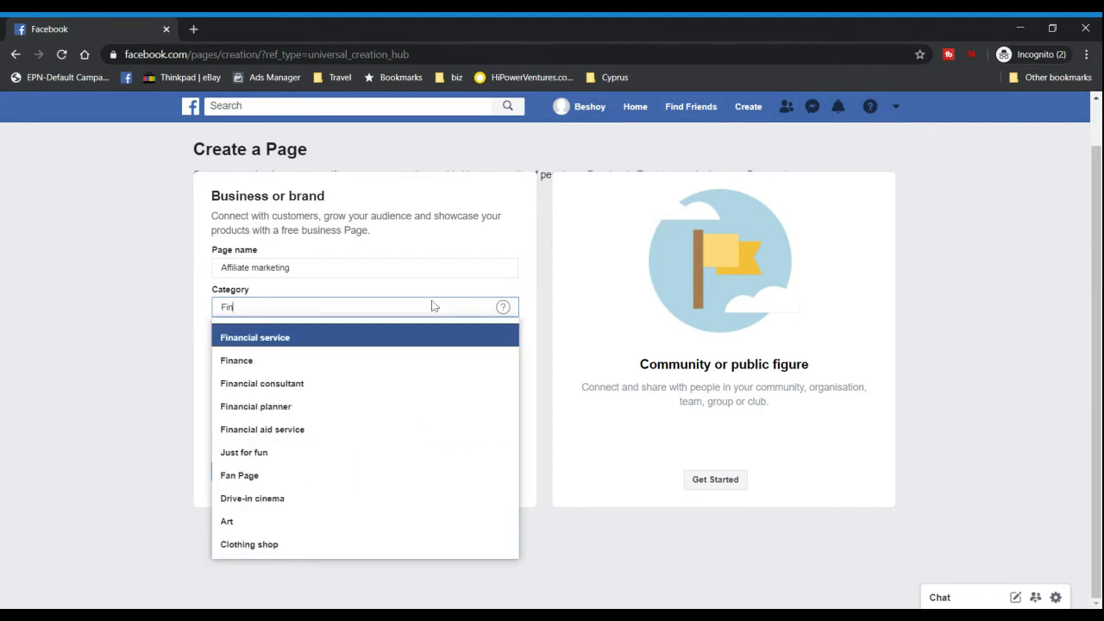
left_click(250, 370)
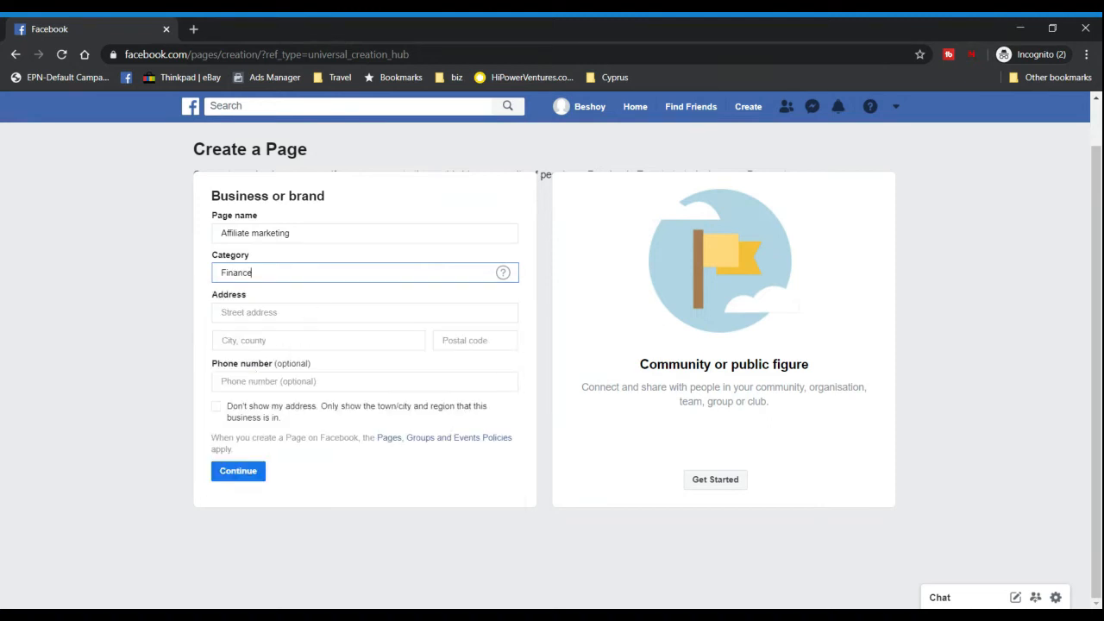
left_click(281, 316)
left_click(283, 341)
left_click(298, 382)
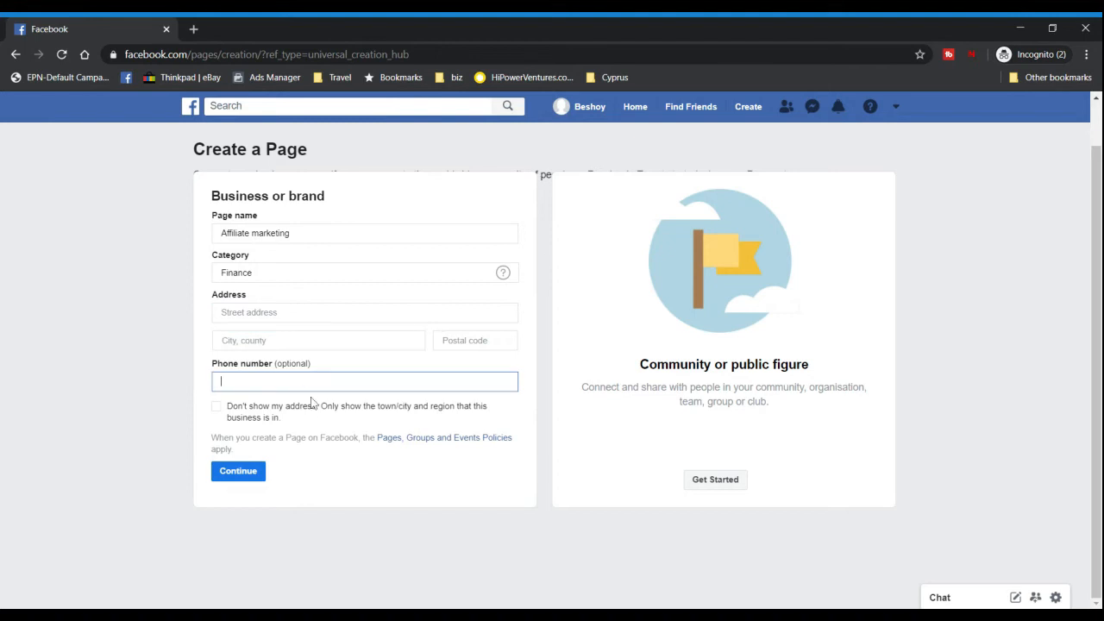
left_click(354, 357)
left_click(328, 379)
left_click(289, 342)
left_click(289, 315)
left_click_drag(288, 327, 285, 363)
left_click(290, 379)
left_click(311, 356)
left_click(311, 342)
left_click(320, 313)
left_click(321, 341)
left_click(329, 312)
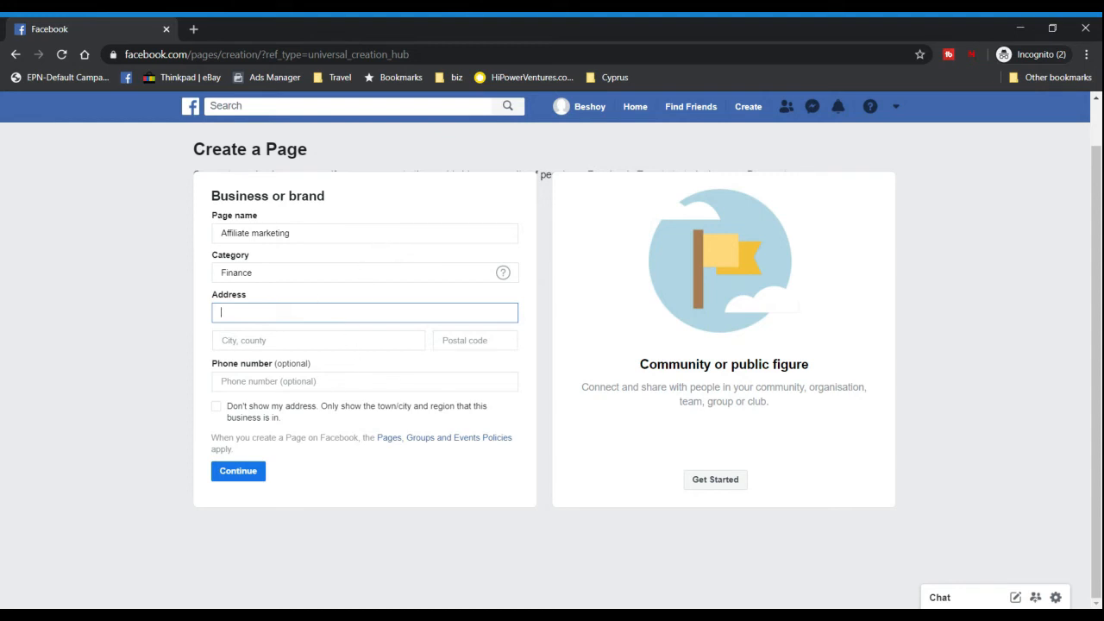
- Fill in the street address of the business in the Page details
left_click(256, 474)
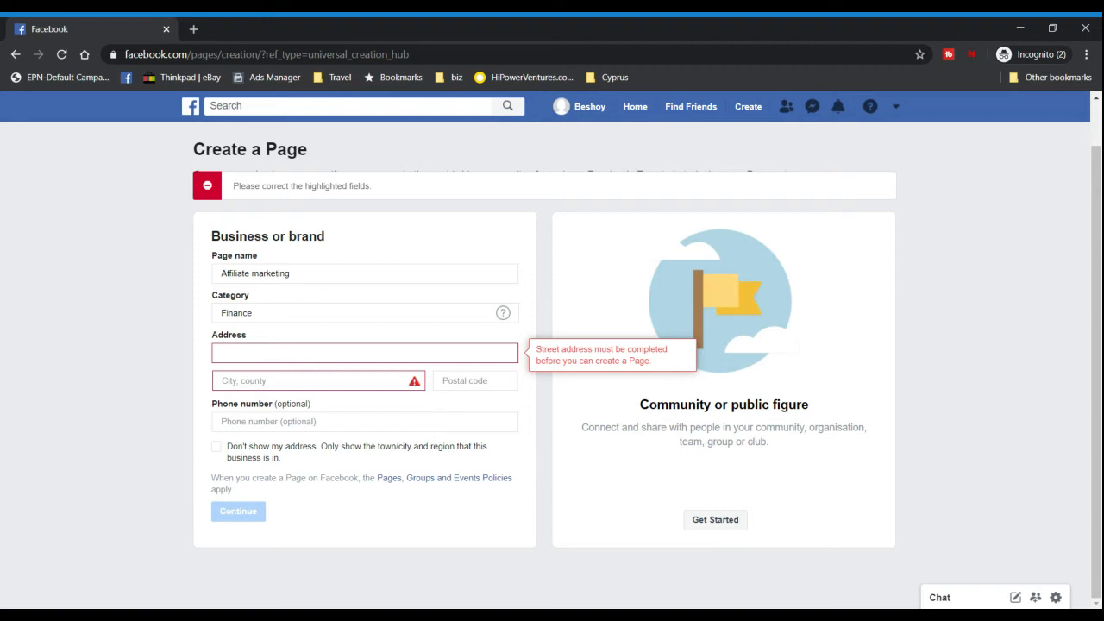
type("asdas")
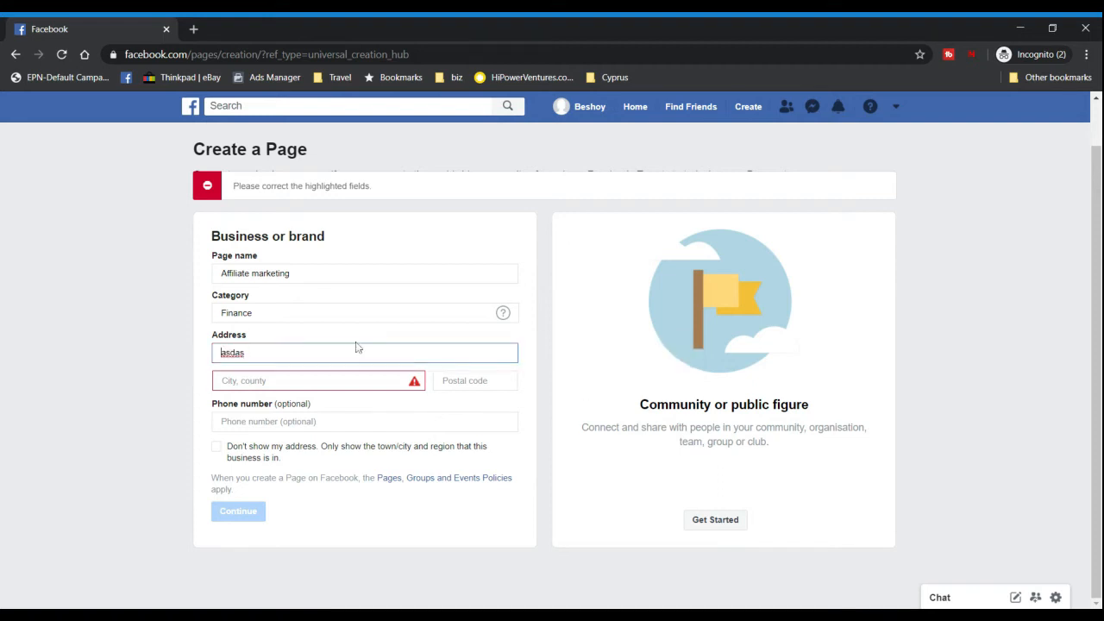
key("ctrl+a")
key("BackSpace")
type("303220 asdasd at aser")
key("BackSpace")
type("nkal")
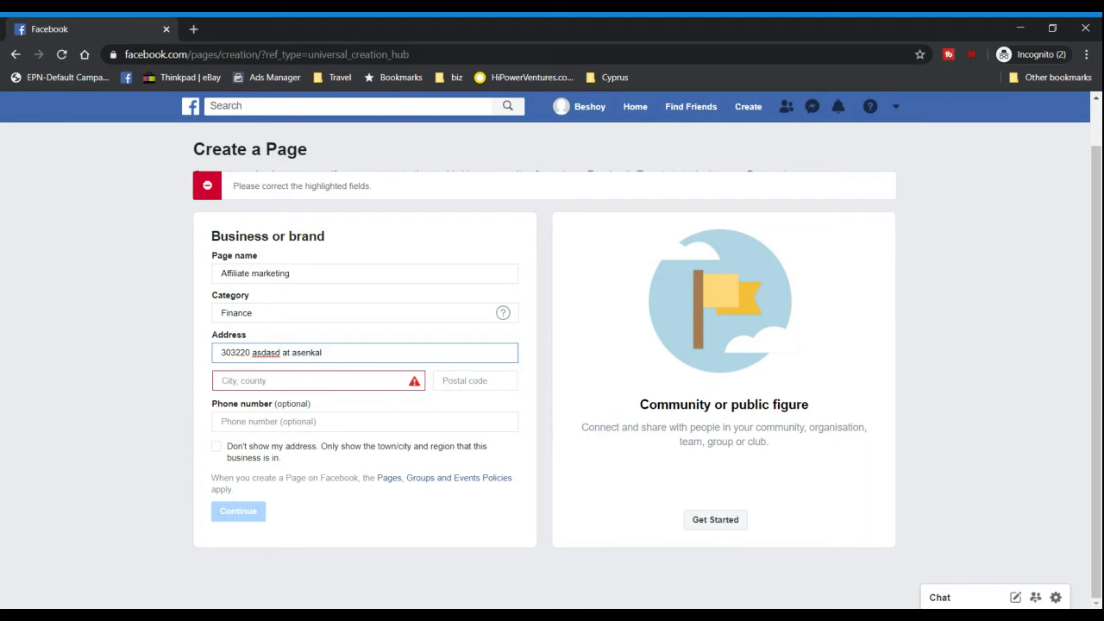
- Set the city of the business to New York, New York
left_click(352, 376)
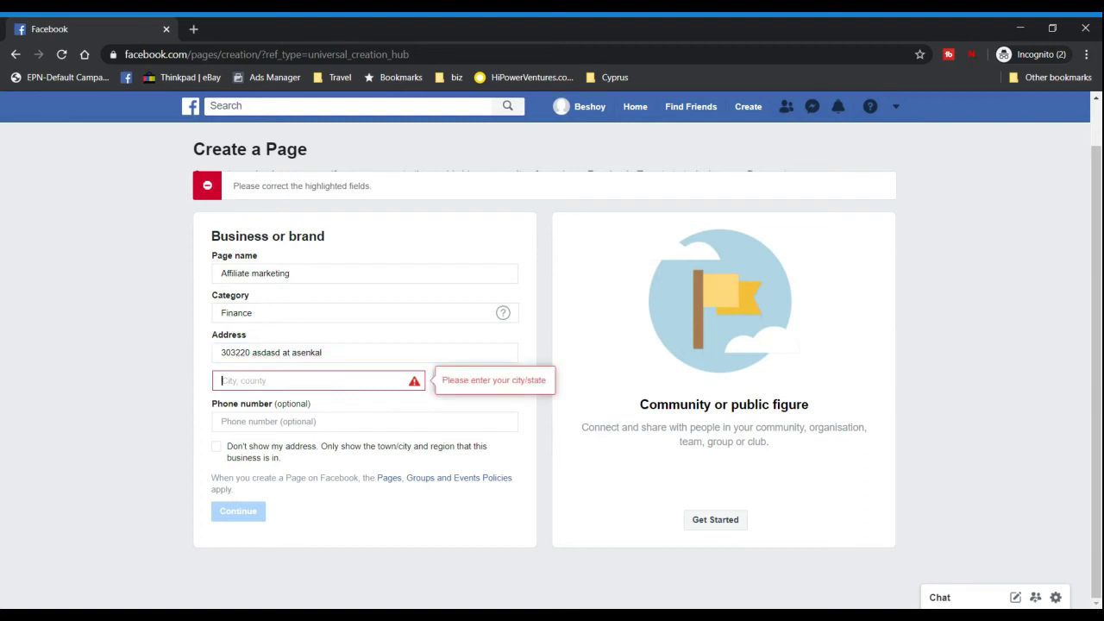
type("N")
type("Y")
key("BackSpace")
type("ew")
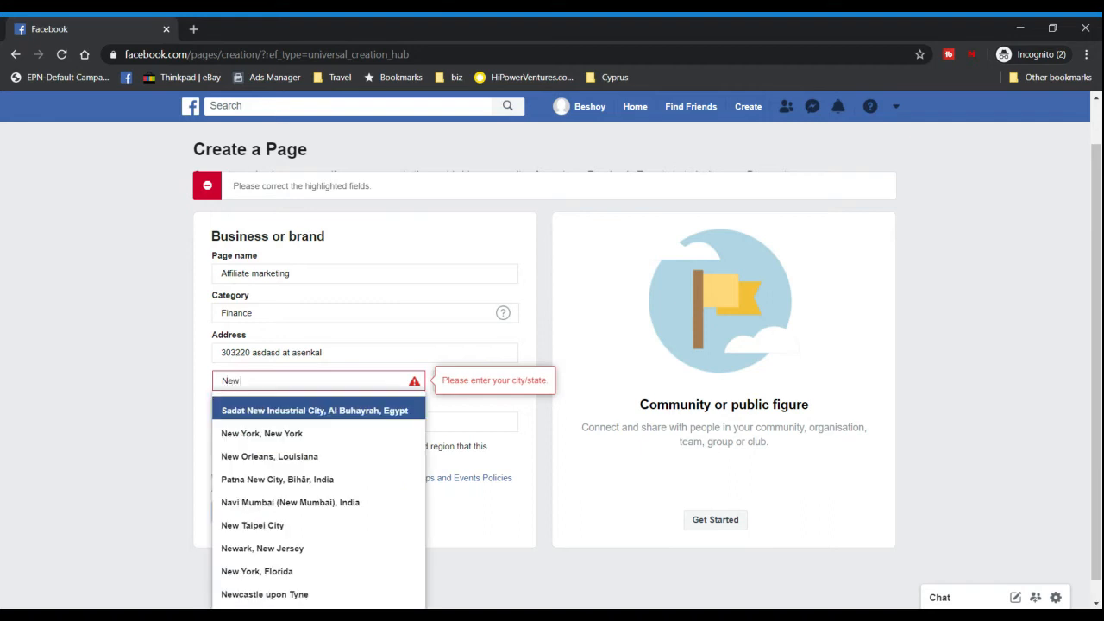
left_click(251, 435)
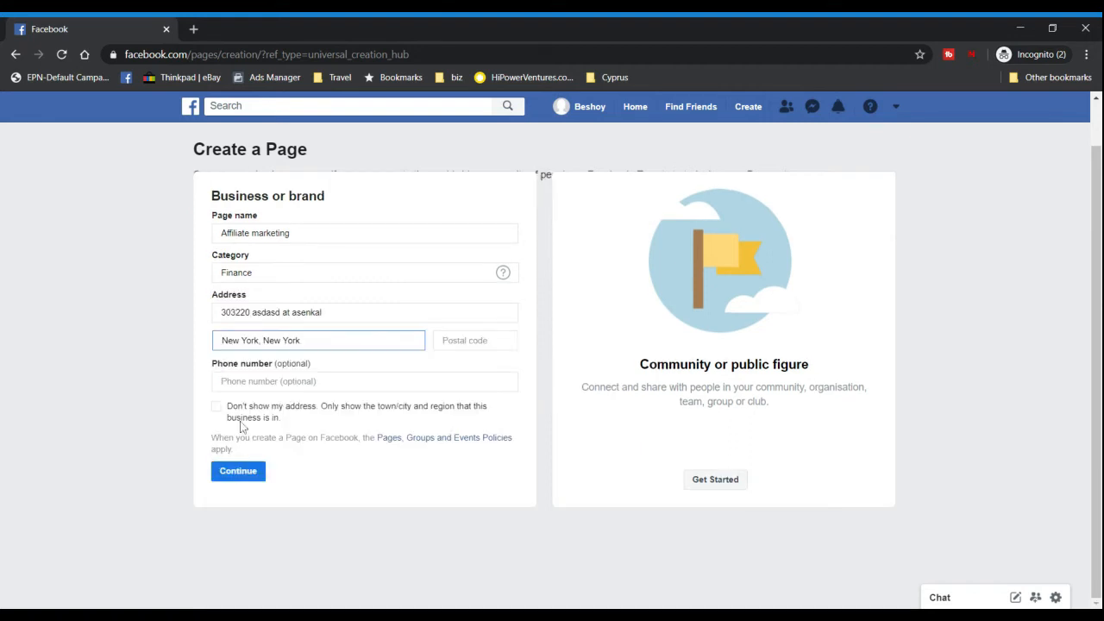
- Submit the Page details and skip adding a profile picture and a cover photo
left_click(244, 479)
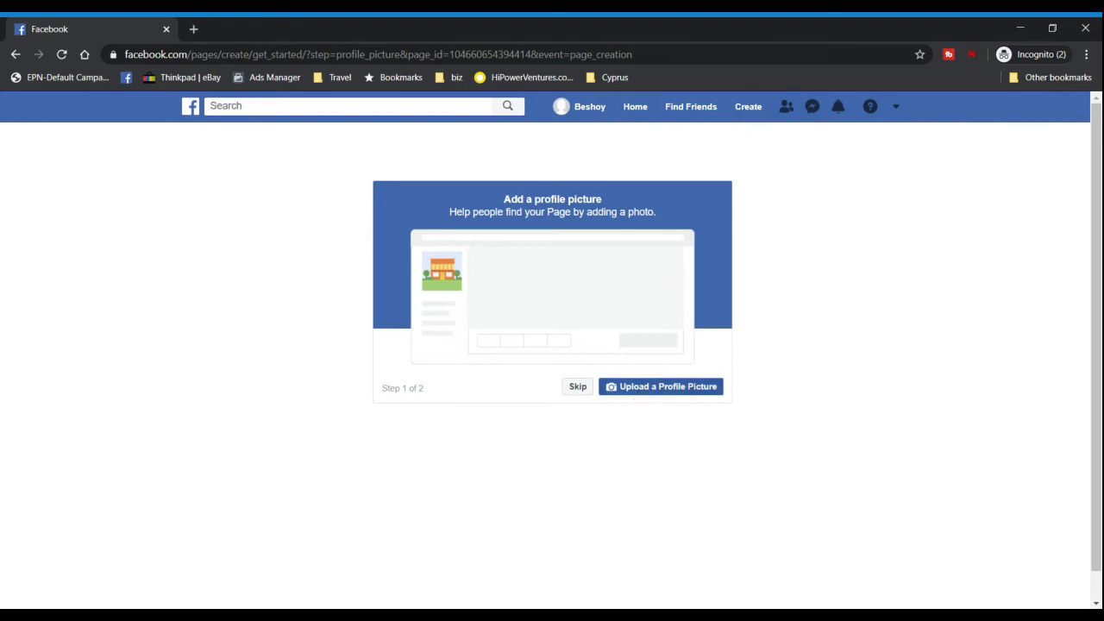
left_click(577, 388)
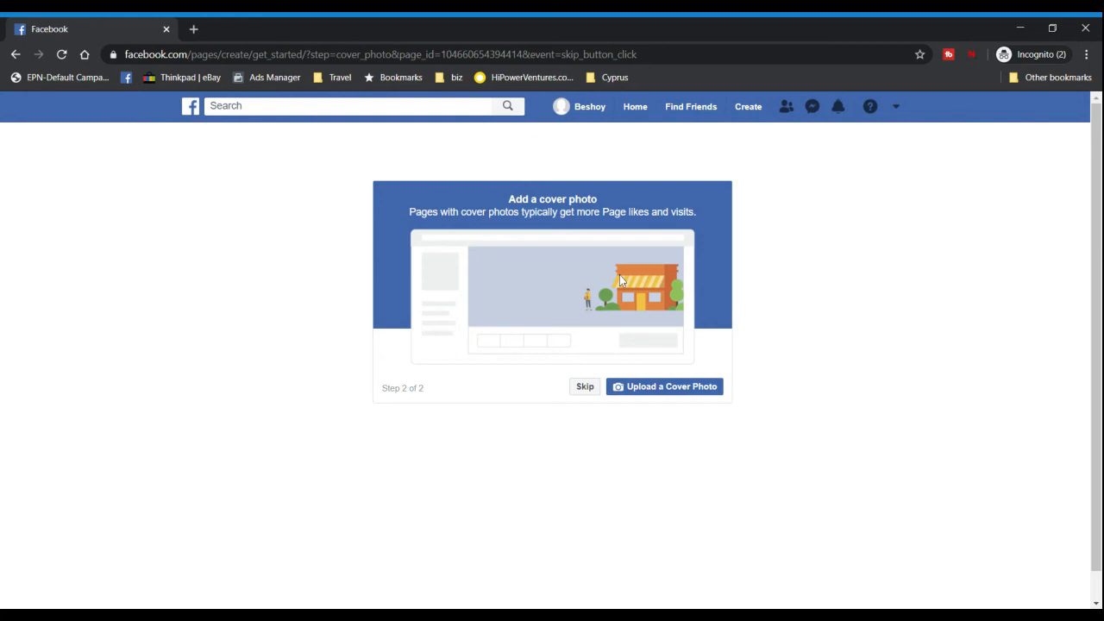
left_click(584, 386)
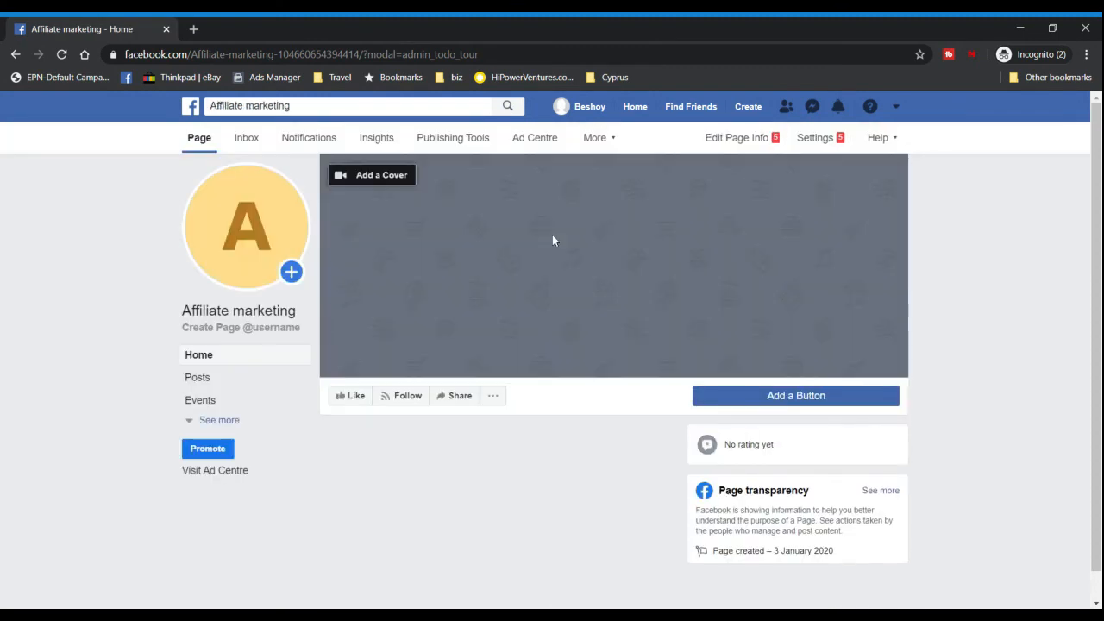
- Try the Page usernames Affmarketing and Affmarketing2020, and leave the username dialog without creating one
scroll(511, 270, "down", 2)
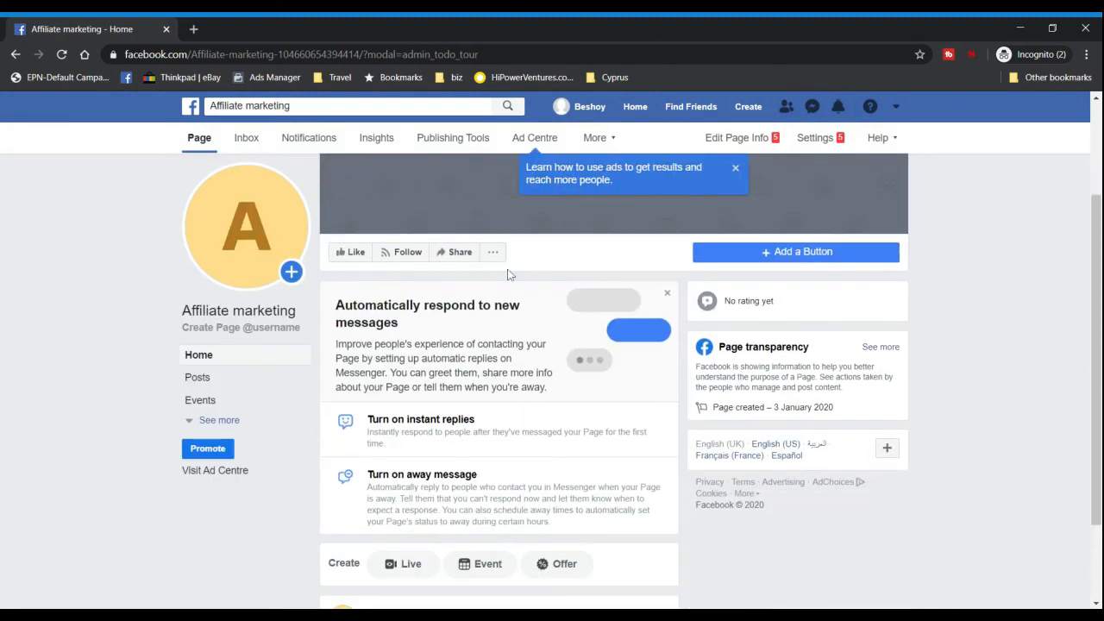
scroll(509, 275, "down", 1)
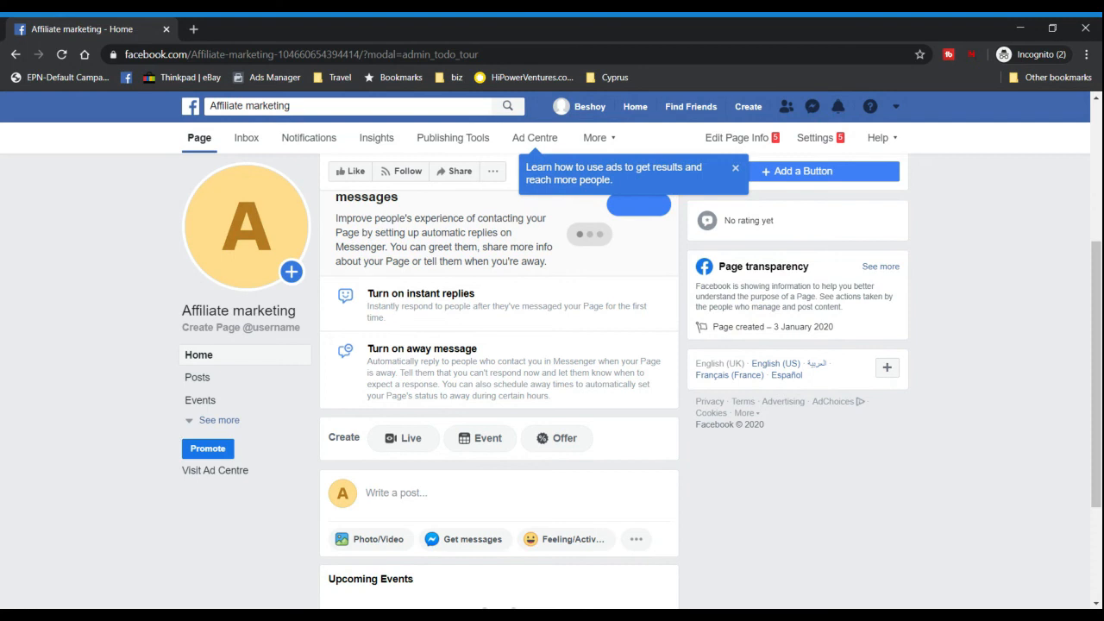
left_click(249, 330)
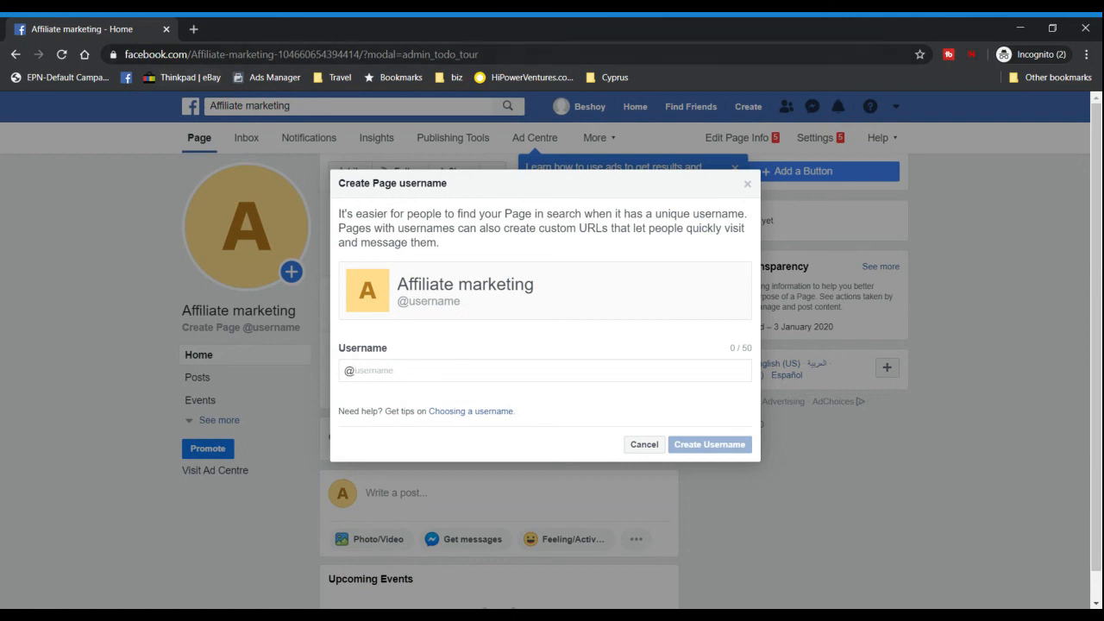
left_click_drag(278, 55, 364, 55)
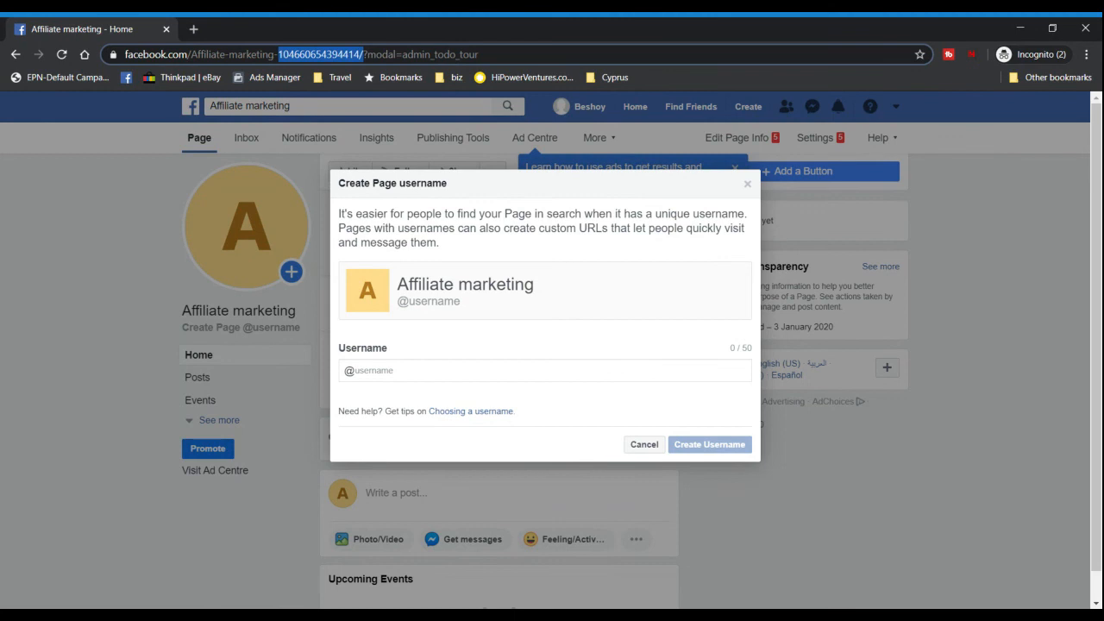
left_click(367, 371)
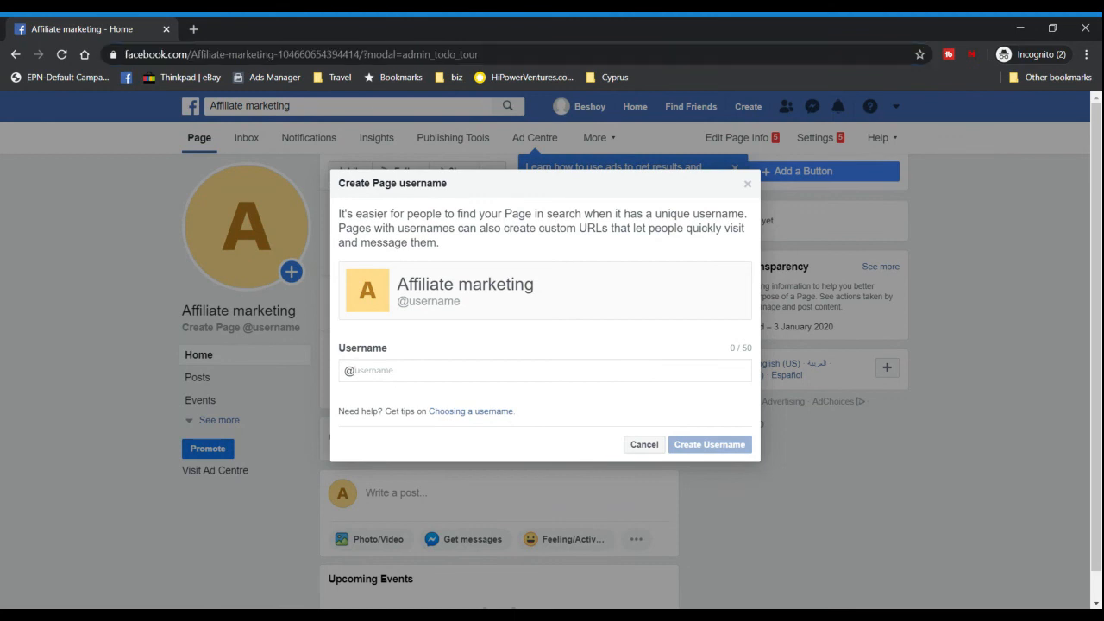
type("Affmarketing")
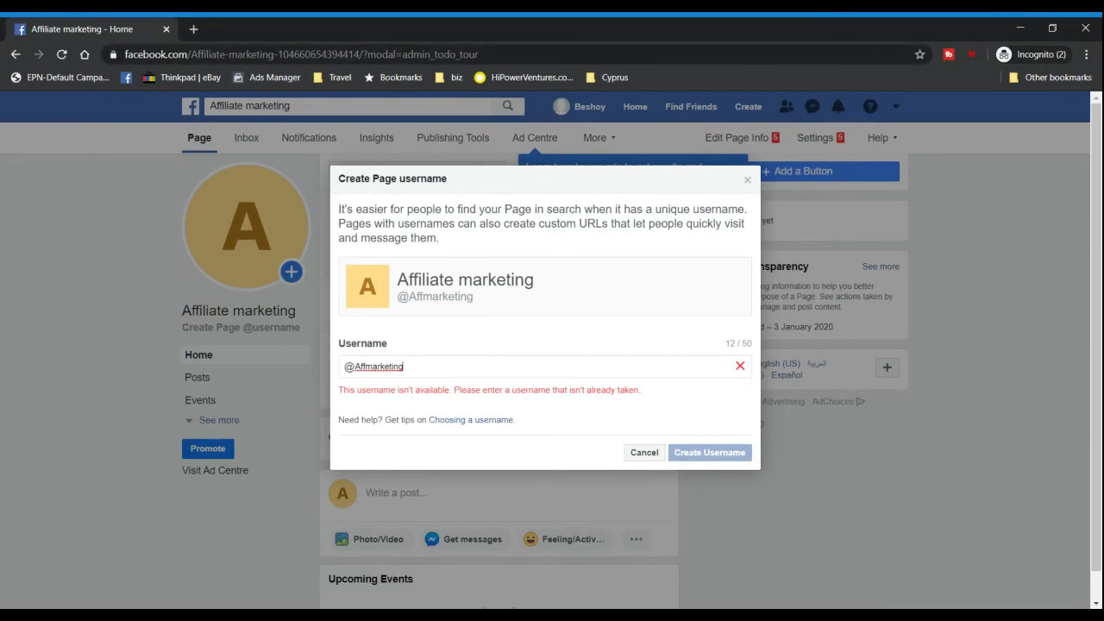
type("2020")
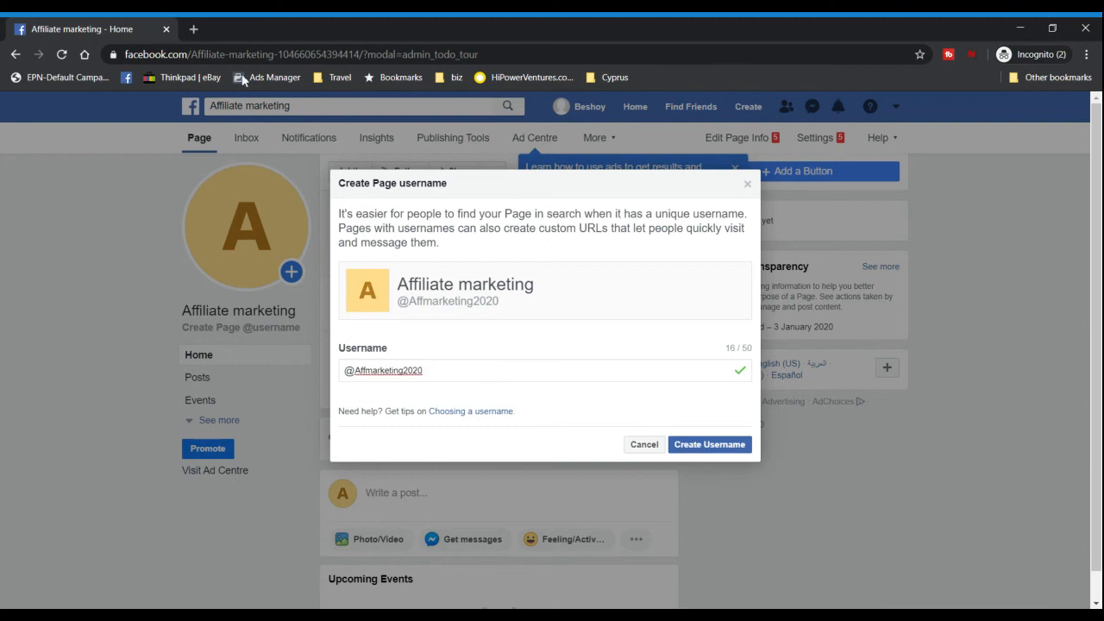
left_click(188, 53)
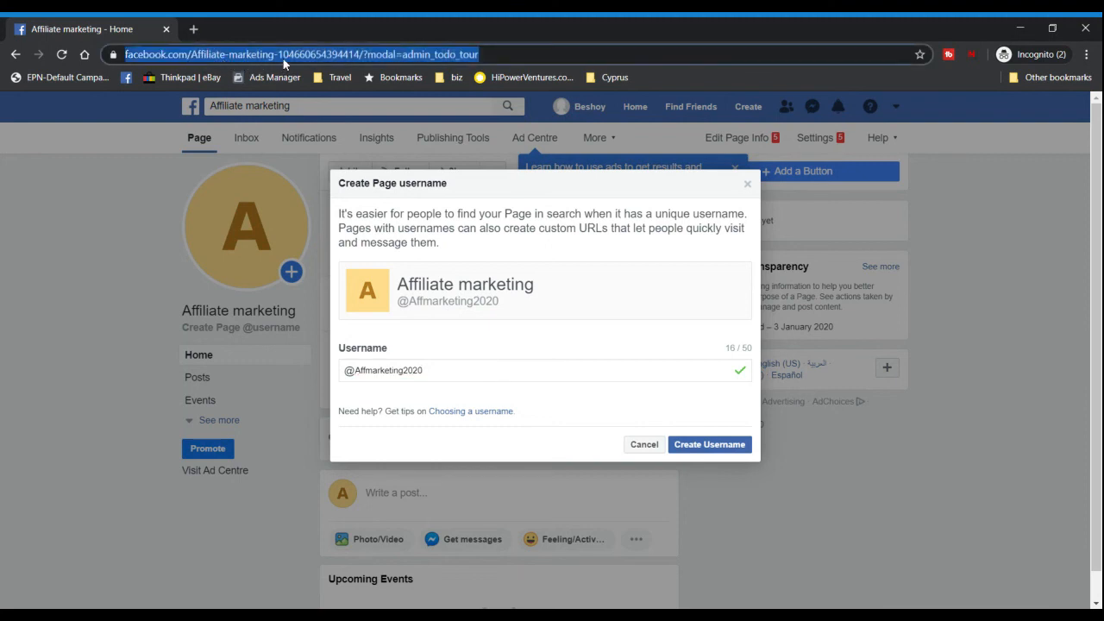
left_click(395, 53)
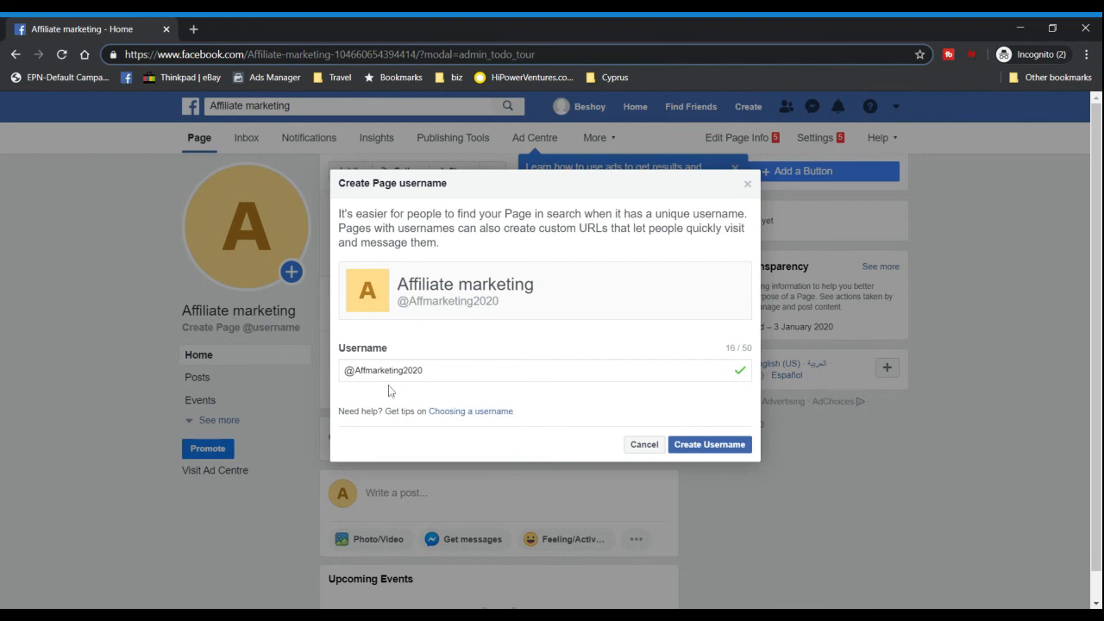
left_click(643, 444)
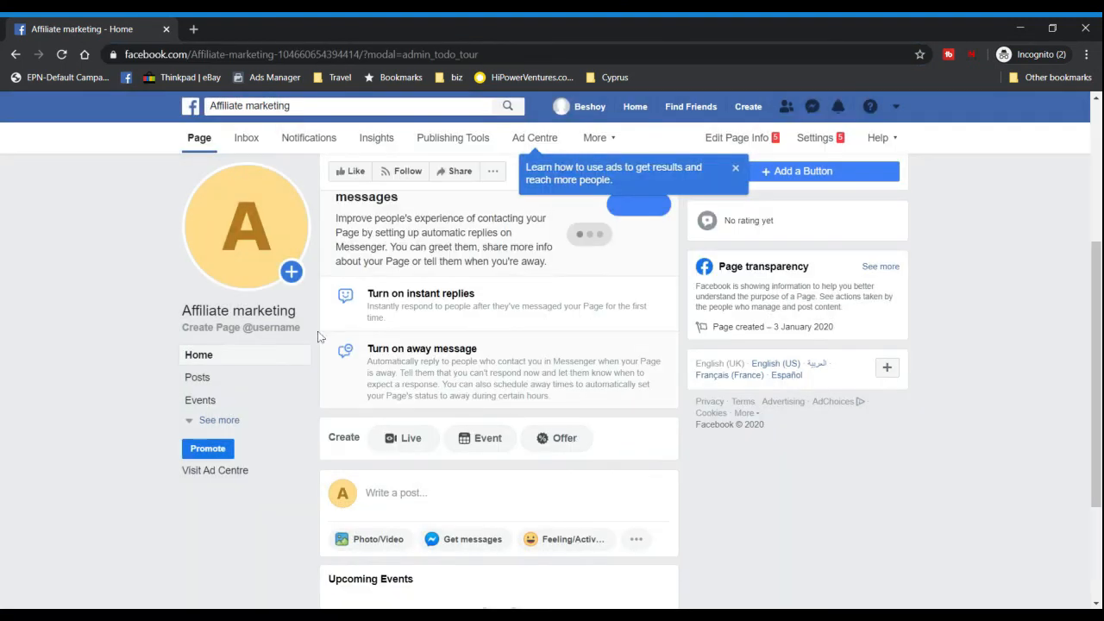
left_click(259, 329)
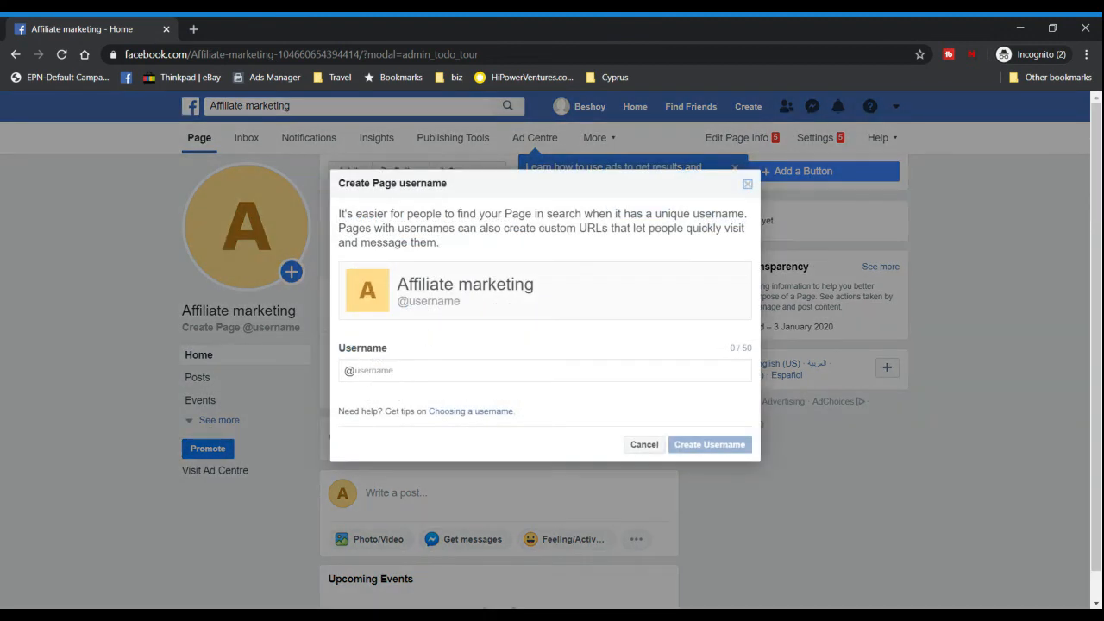
left_click_drag(438, 284, 497, 284)
left_click(485, 321)
left_click(354, 370)
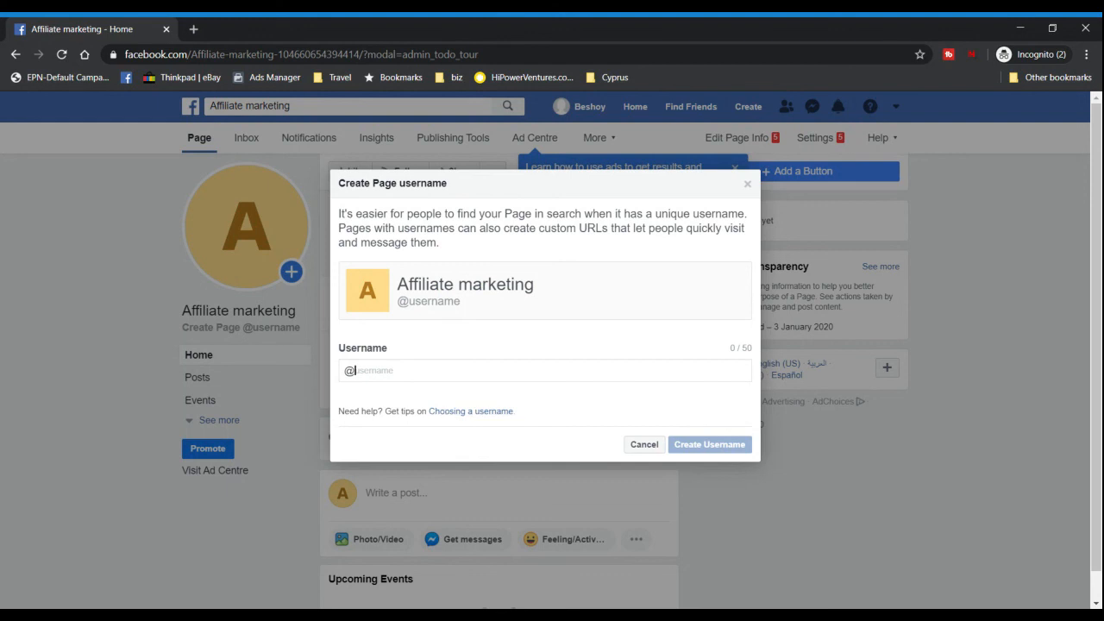
left_click(637, 444)
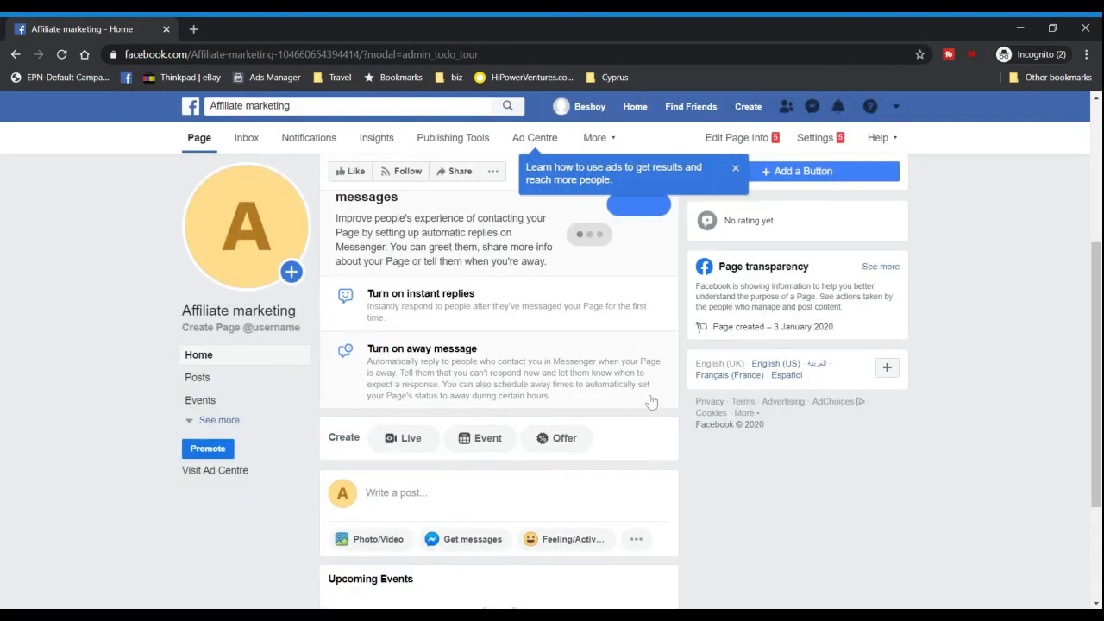
- Review the automatic message response options and the content creation tools on the Page's home view
scroll(490, 335, "up", 2)
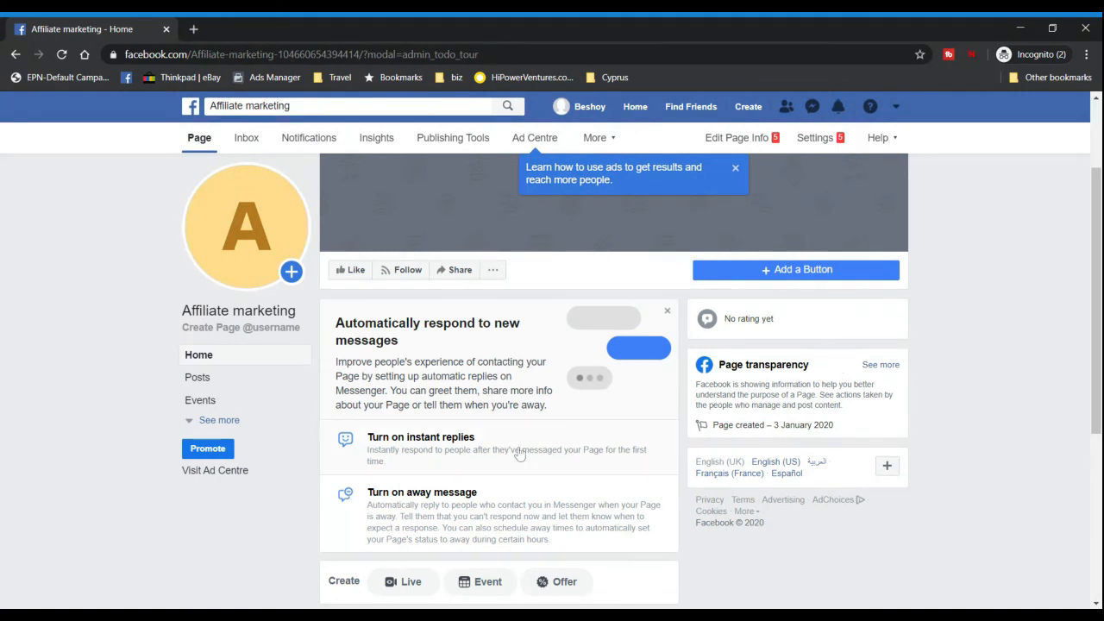
scroll(433, 465, "down", 3)
scroll(423, 464, "down", 1)
scroll(427, 354, "up", 3)
scroll(397, 326, "up", 1)
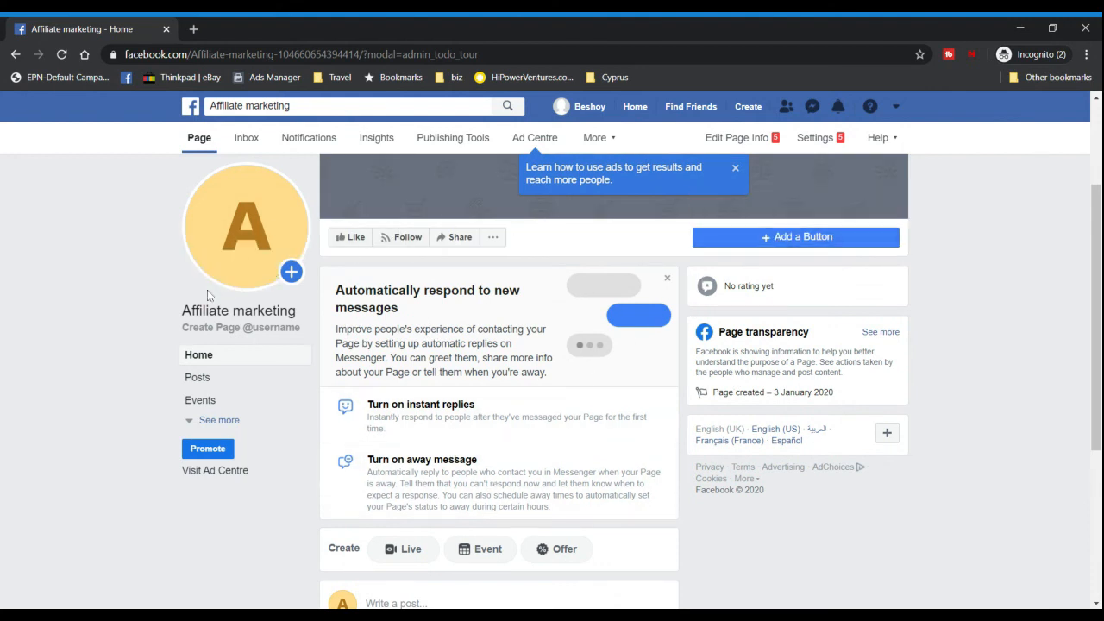
- Expand the full list of Page sections and look over the home view from the cover area to the post composer
left_click(219, 421)
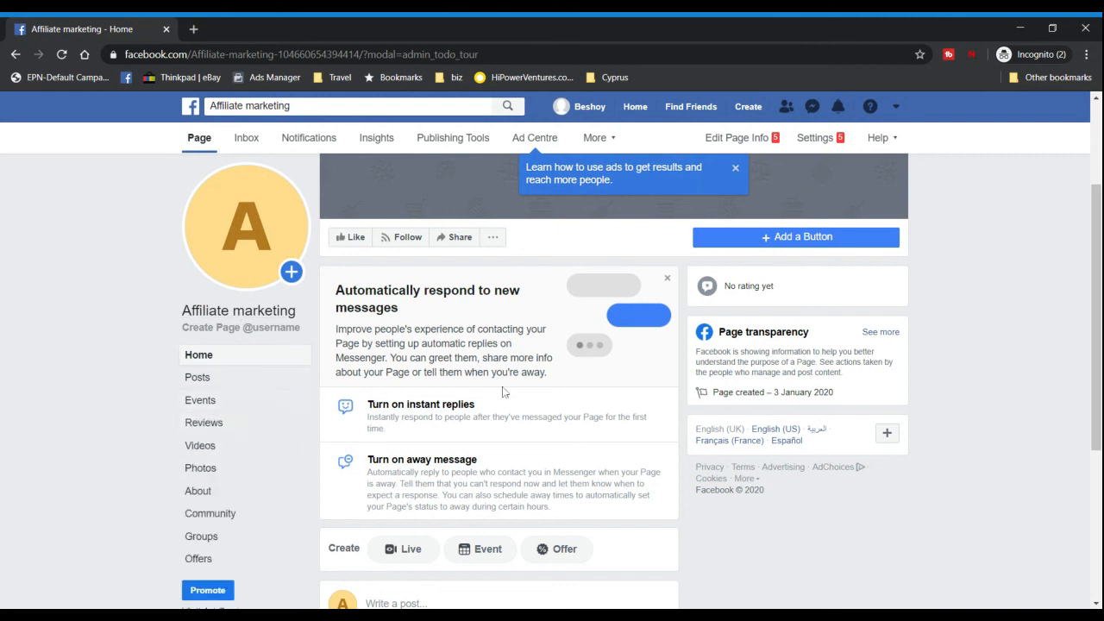
scroll(564, 397, "up", 3)
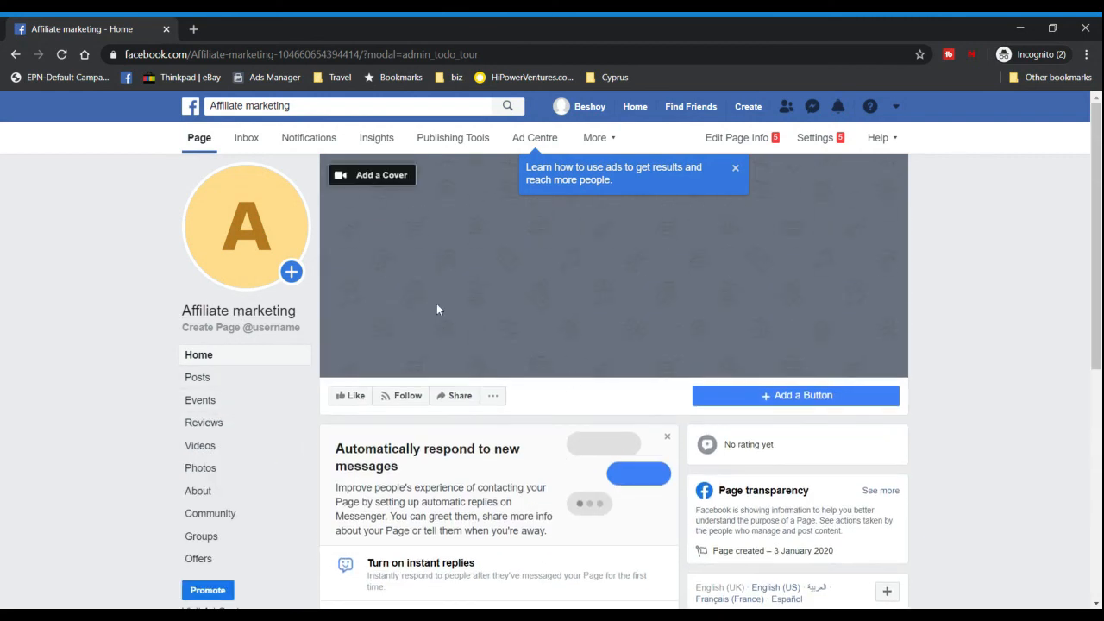
scroll(397, 575, "down", 1)
scroll(397, 574, "down", 1)
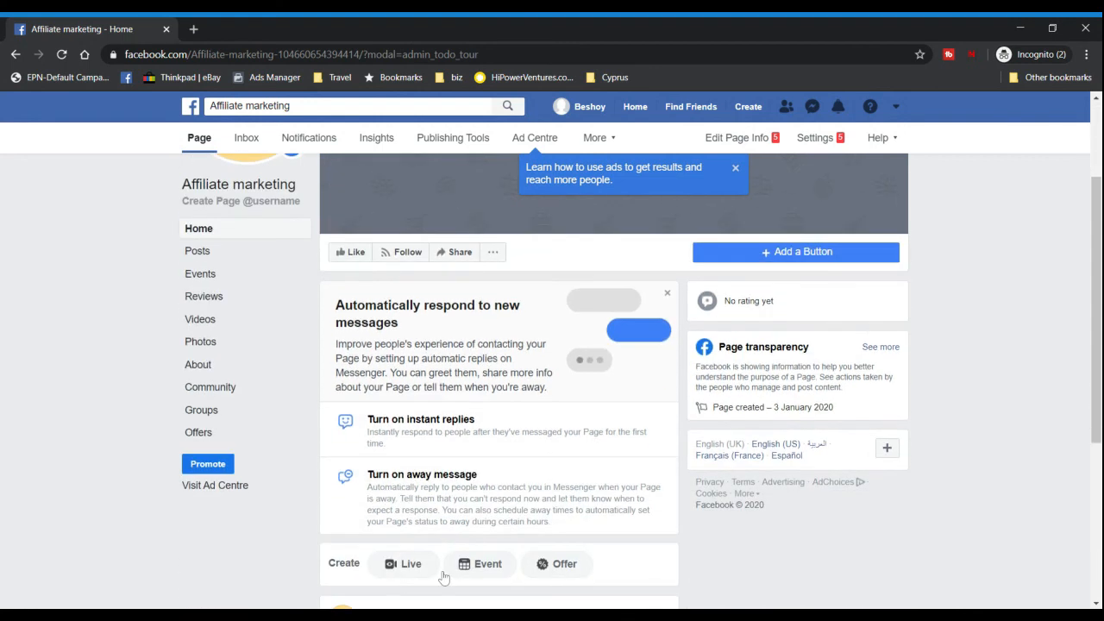
scroll(543, 358, "up", 2)
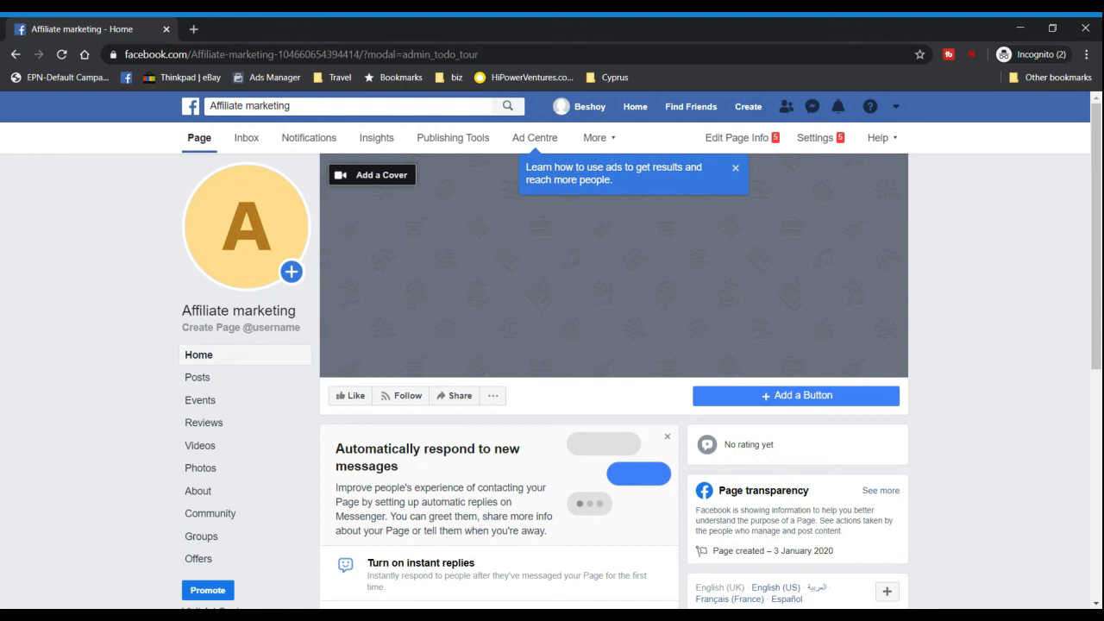
scroll(399, 337, "down", 4)
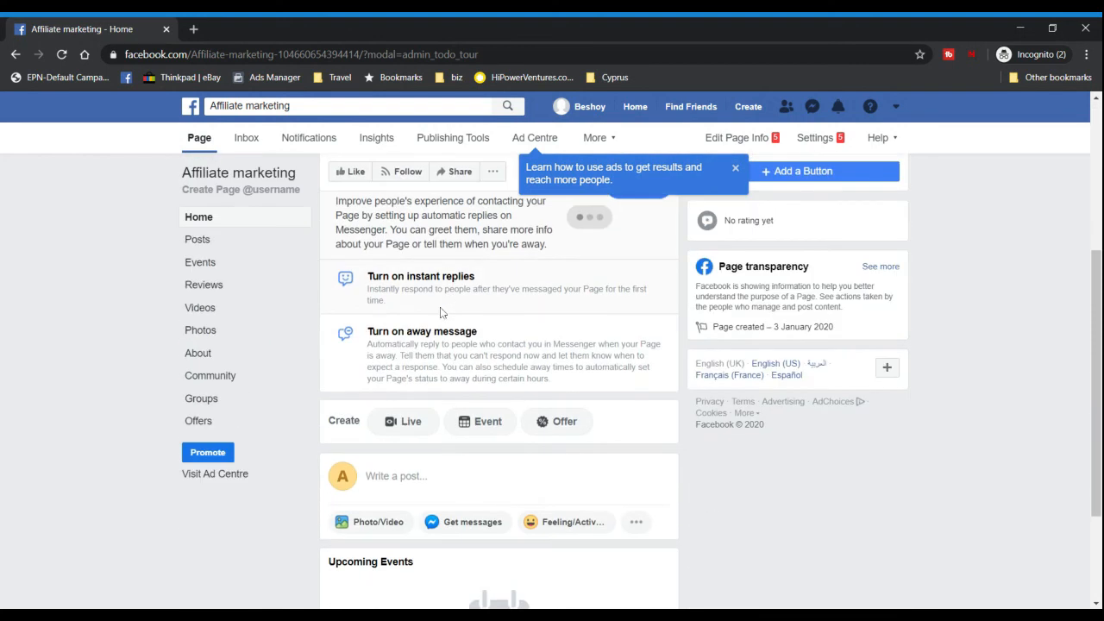
scroll(499, 440, "up", 5)
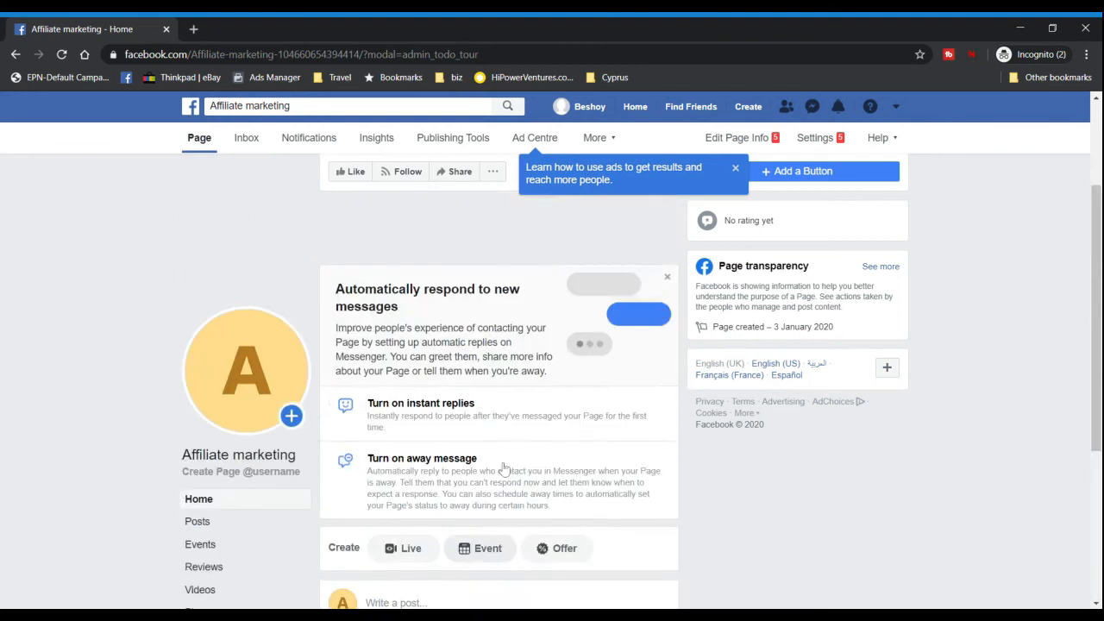